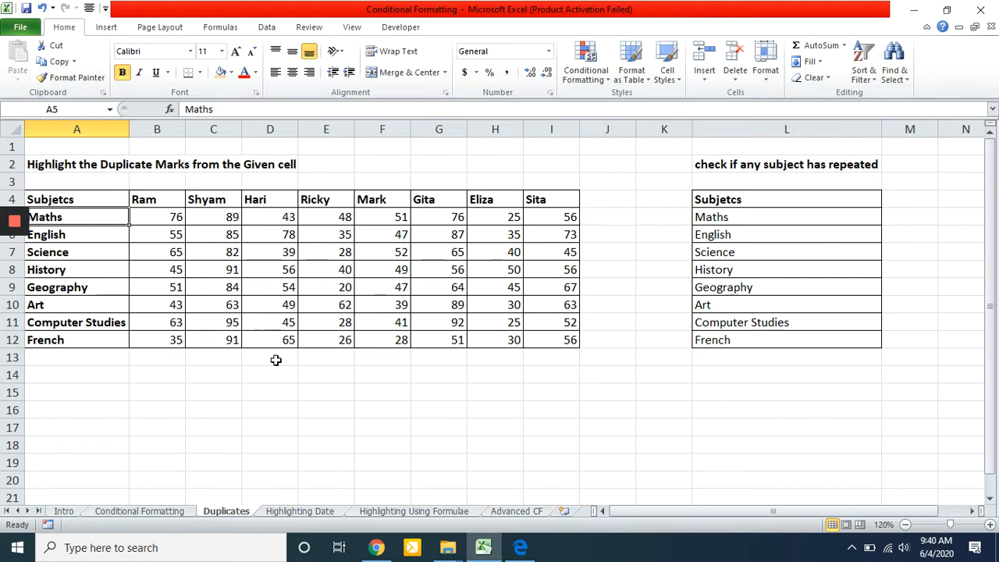
Step: Look over the student names in header row 4 and the subjects in column A of the marks table
key(Up)
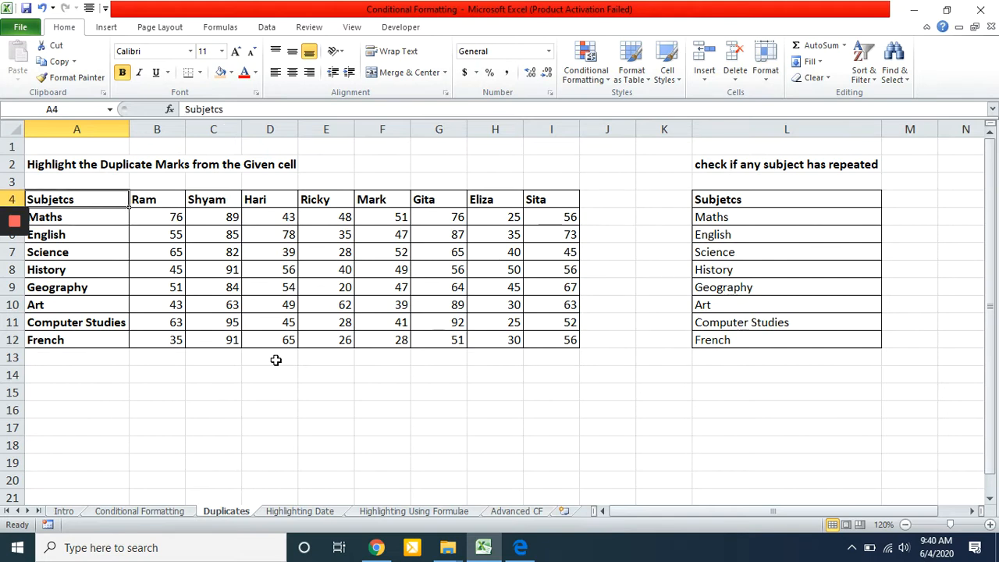
key(shift+Right)
key(shift+Right)
key(shift+Right)
key(shift+Right)
key(shift+Right)
key(shift+Right)
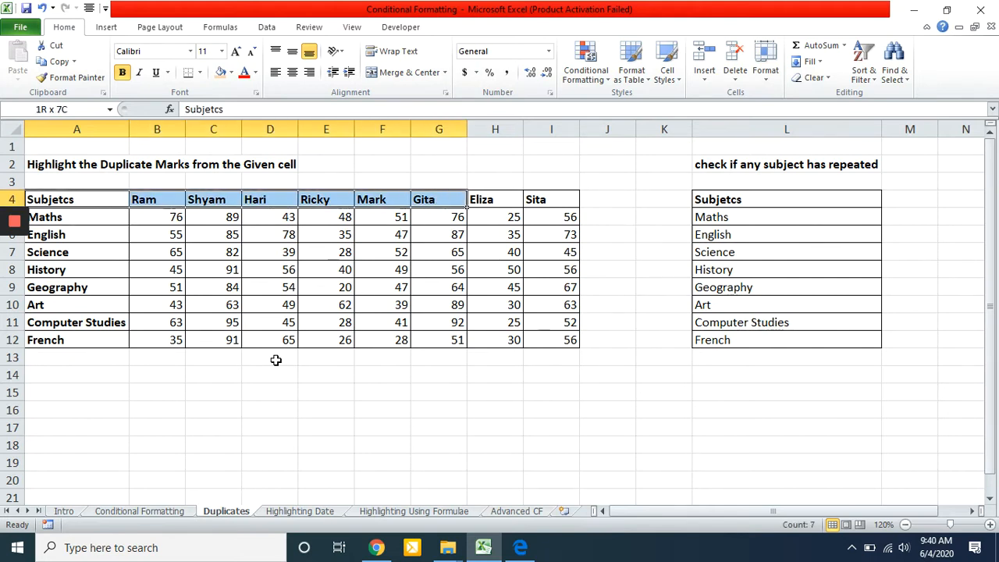
key(shift+Right)
key(shift+Home)
key(shift+Down)
key(shift+Down)
key(shift+Down)
key(shift+Down)
key(shift+Down)
key(shift+Down)
key(shift+Down)
key(shift+Down)
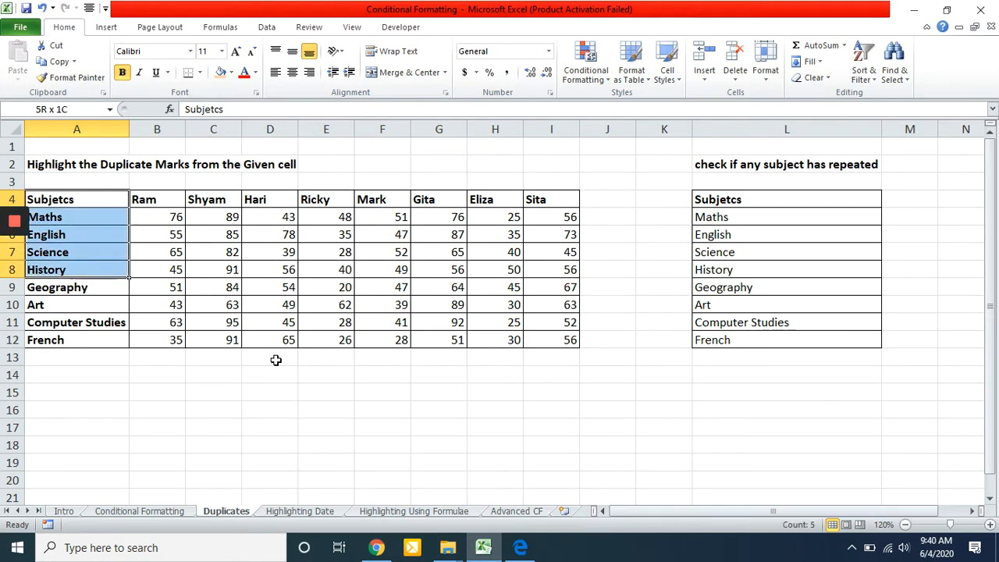
key(Right)
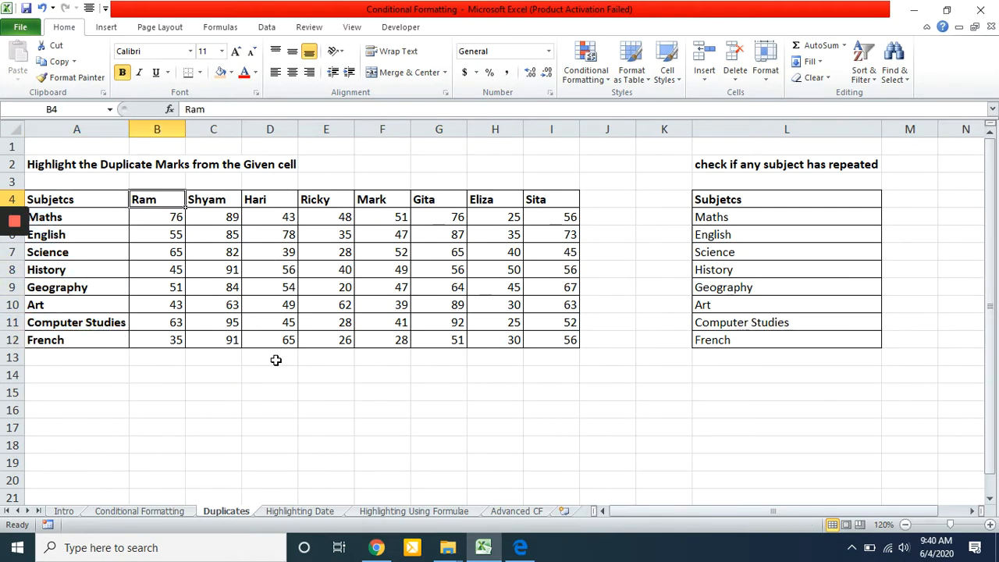
Step: Select the marks of all students across every subject, cells B5 to I12
key(Down)
key(shift+Right)
key(shift+Right)
key(shift+Right)
key(shift+Right)
key(shift+Right)
key(shift+Right)
key(shift+Right)
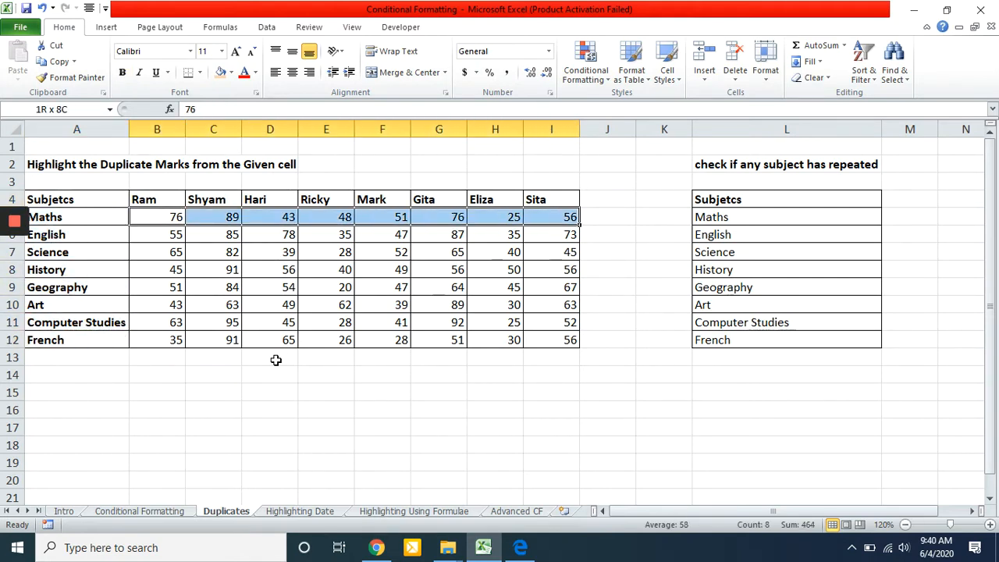
key(shift+Down)
key(shift+Down)
key(shift+Down)
key(shift+Down)
key(shift+Down)
key(shift+Down)
key(shift+Down)
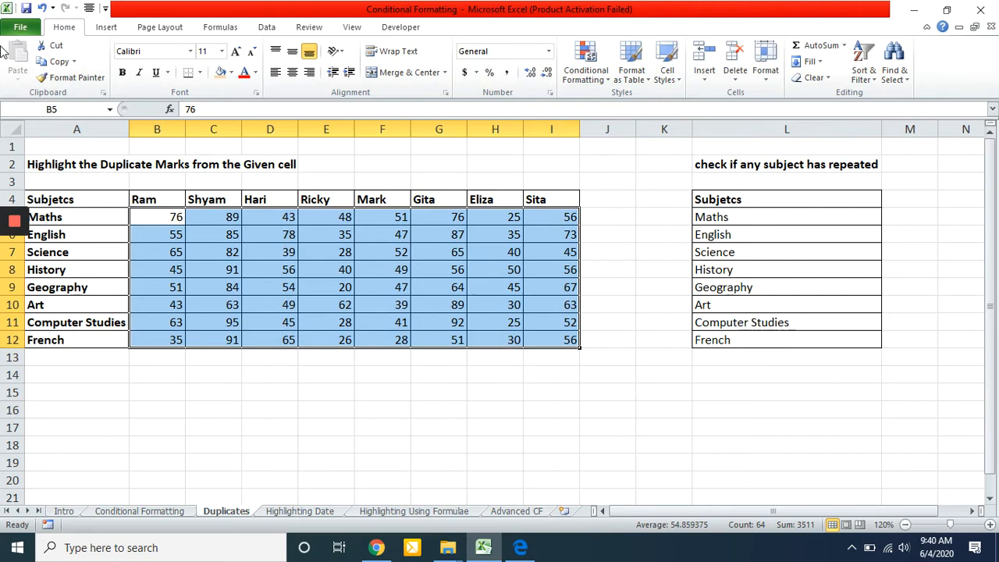
Step: Start a Duplicate Values conditional formatting rule for the whole marks range B5:I12
click(147, 223)
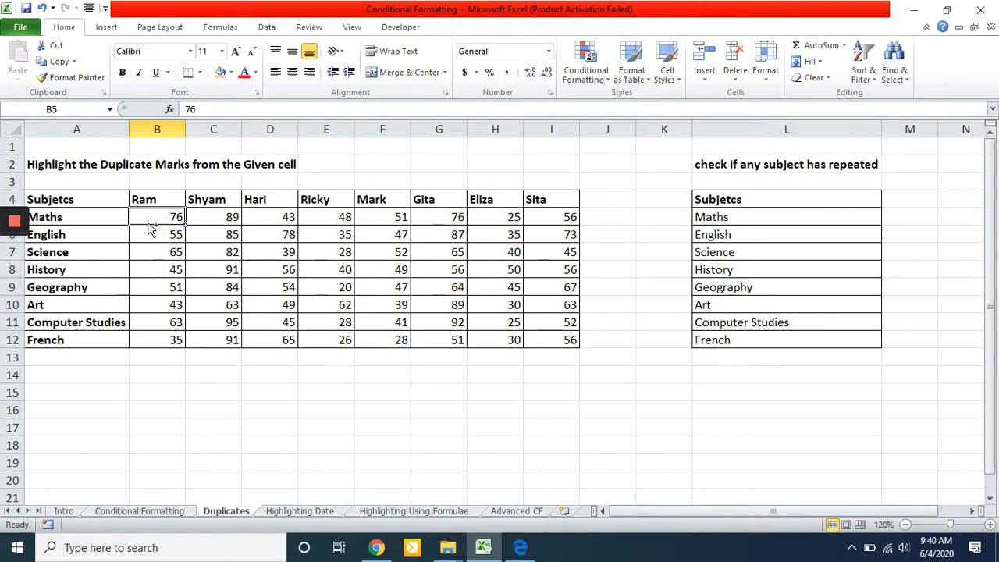
key(ctrl+shift+Right)
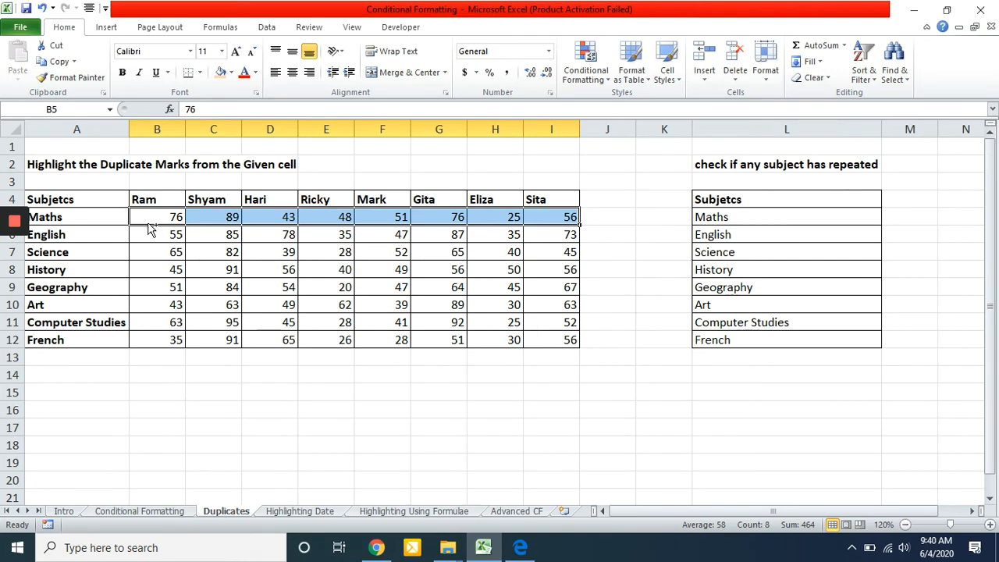
key(ctrl+shift+Down)
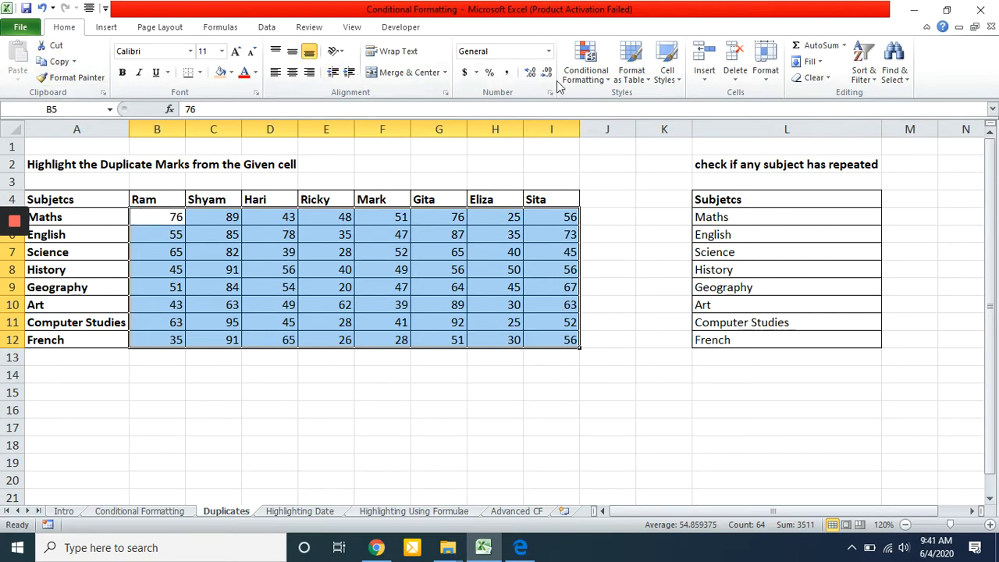
click(600, 81)
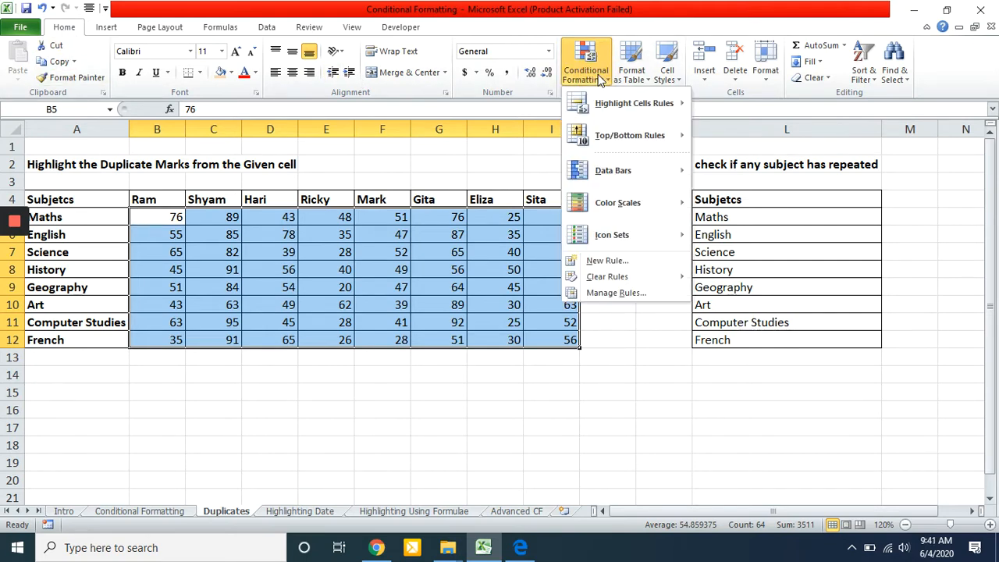
mouse_move(607, 120)
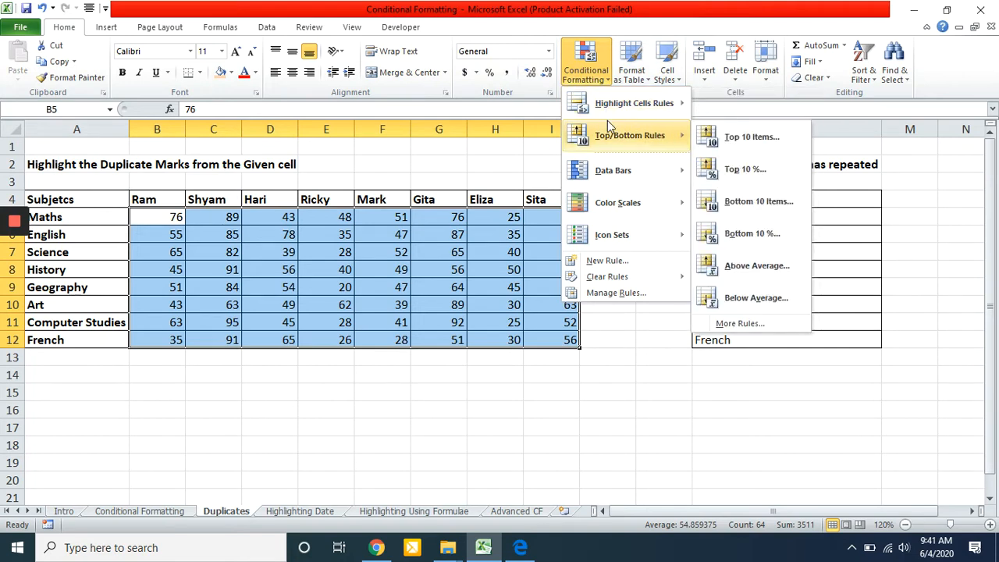
mouse_move(606, 103)
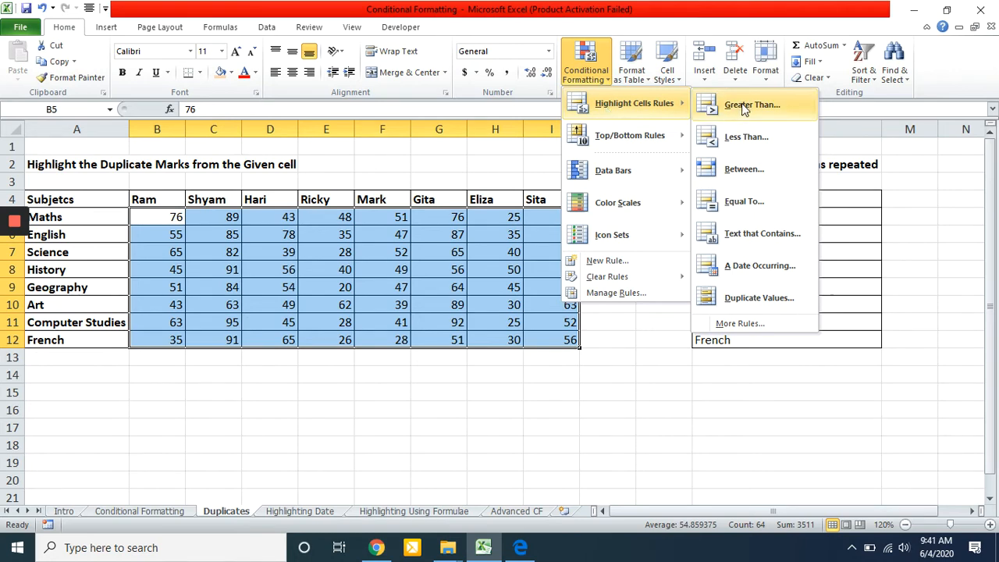
click(749, 306)
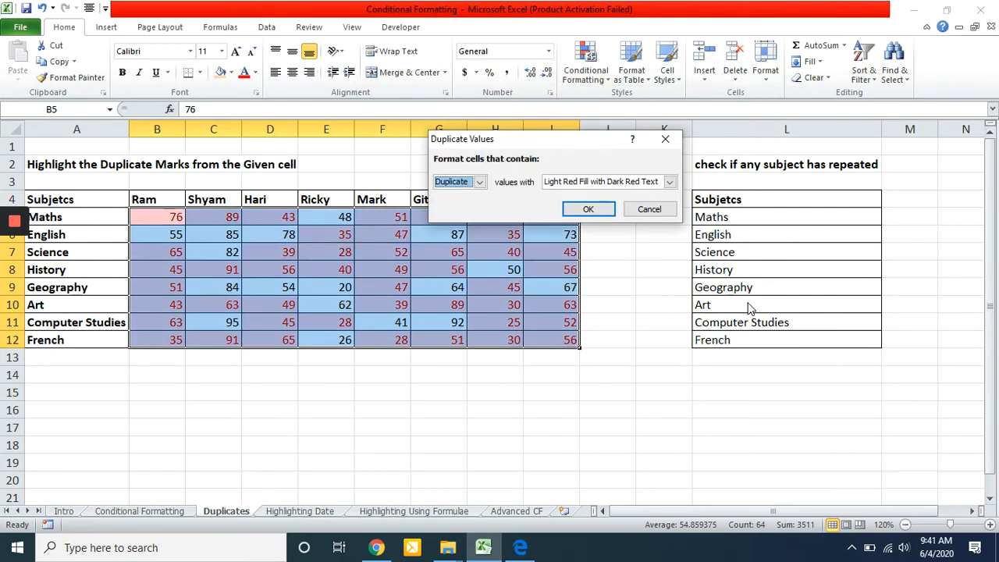
Step: Preview the rule with Unique values, and return it to Duplicate values
click(480, 181)
click(462, 203)
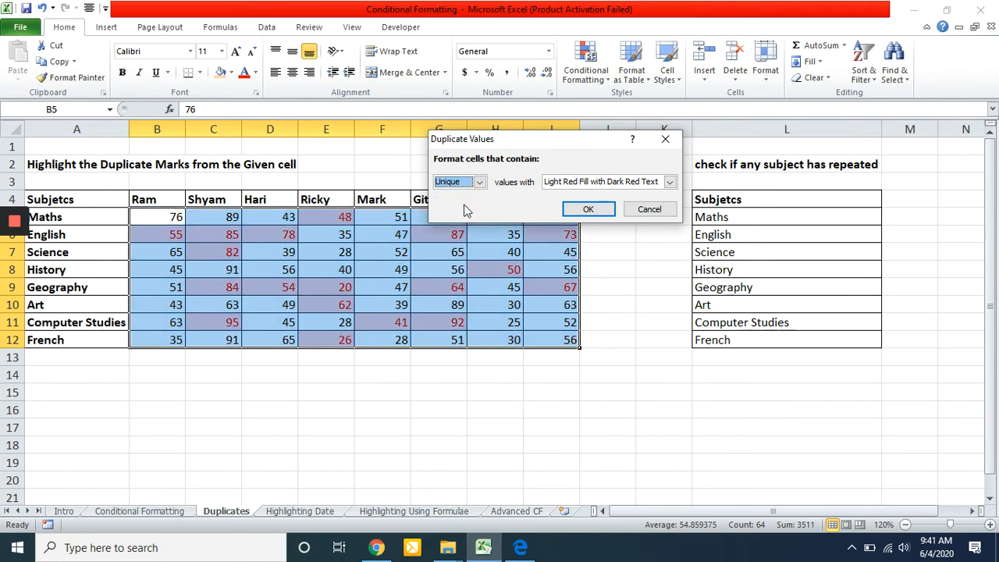
click(479, 182)
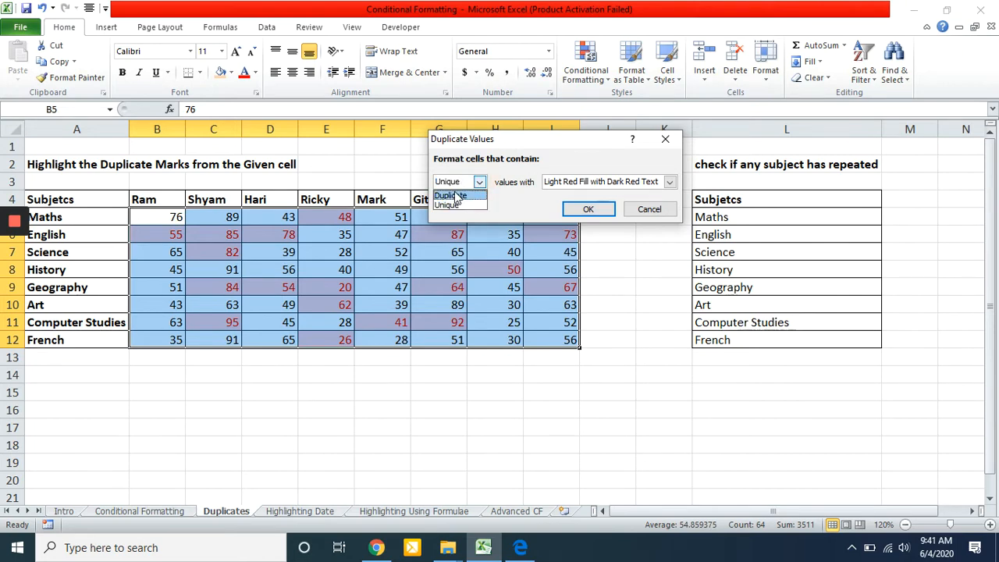
click(459, 196)
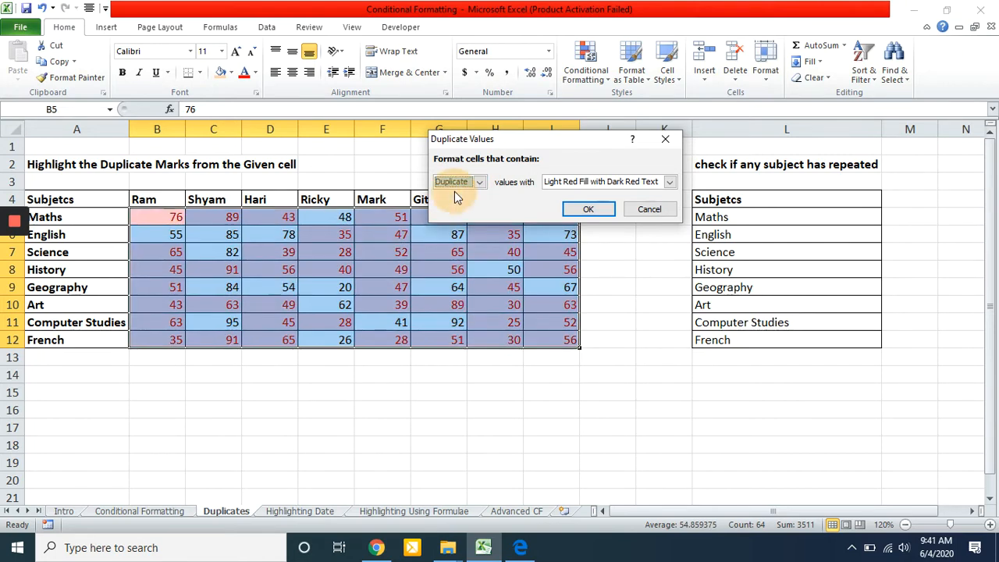
Step: Apply the duplicate values rule with Green Fill with Dark Green Text and deselect the marks
click(608, 186)
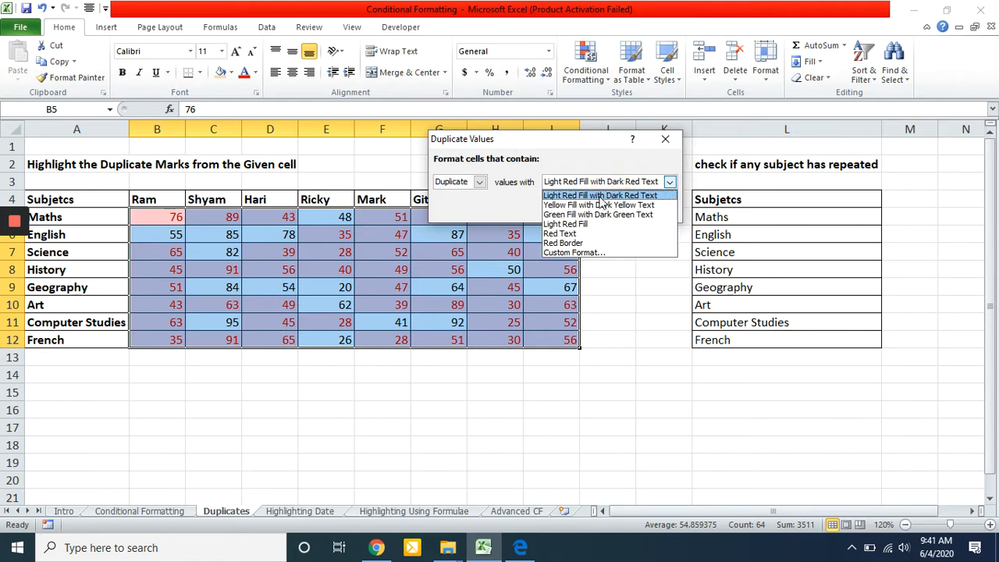
click(590, 215)
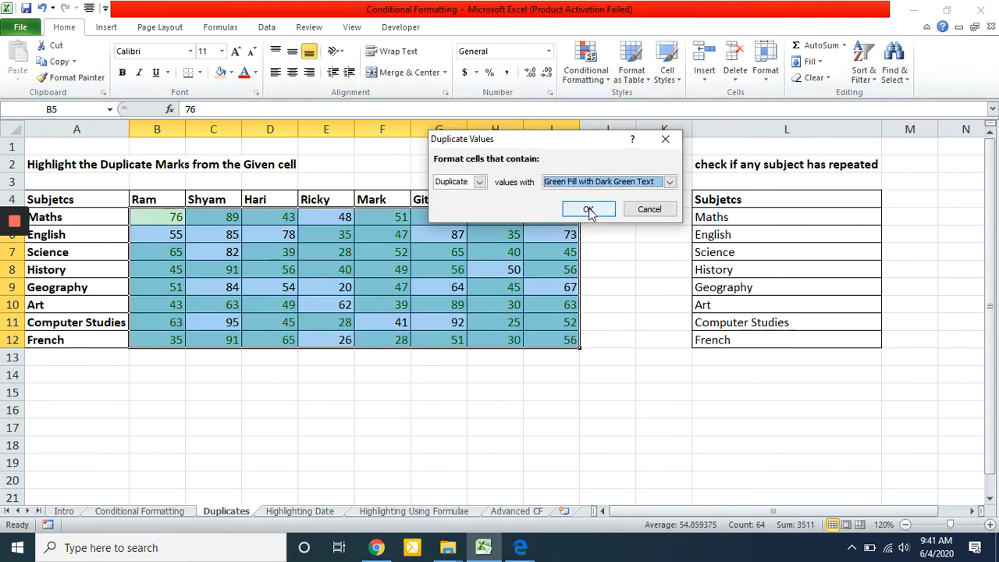
click(588, 209)
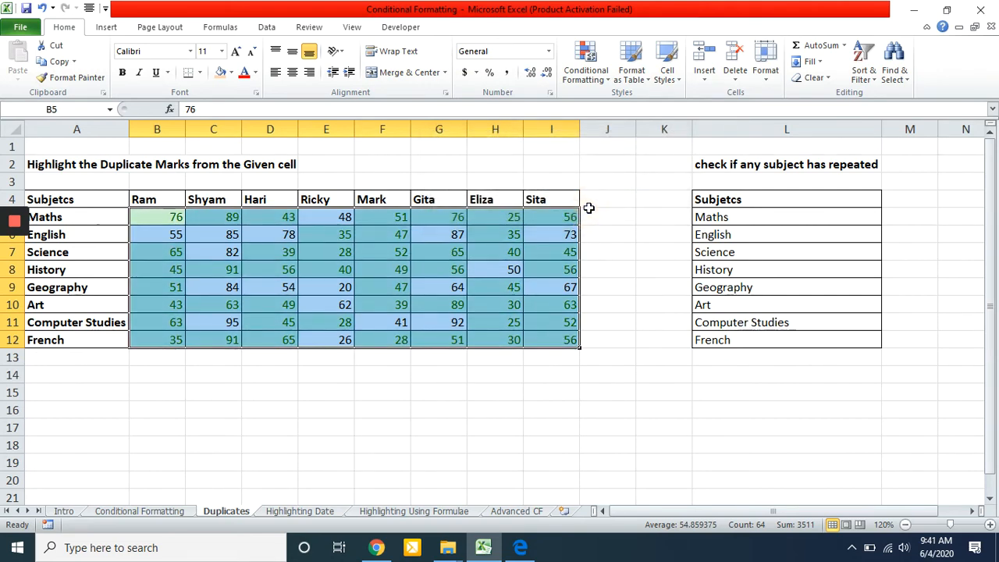
click(459, 392)
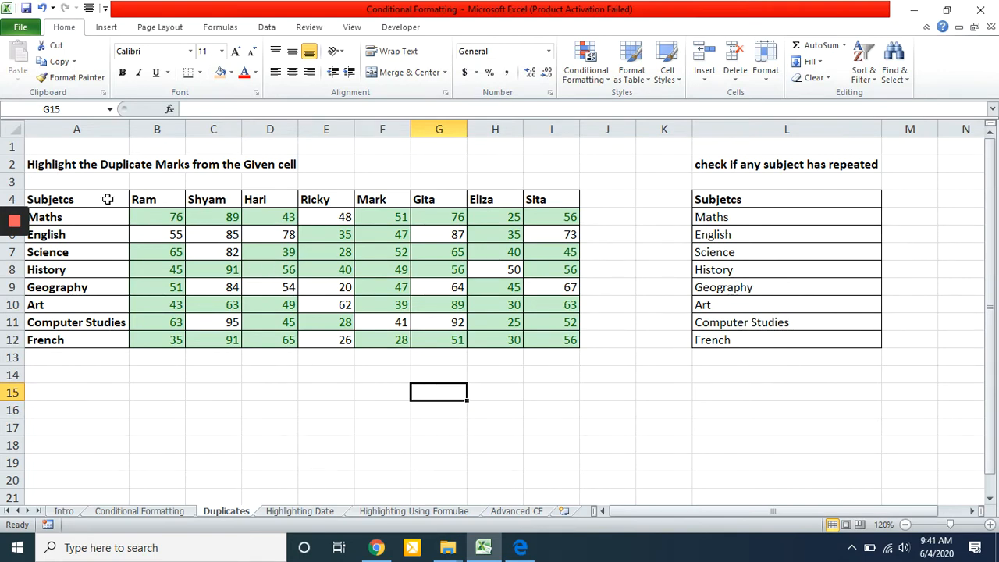
Step: Add a second rule to B5:I12 that highlights Unique values with Light Red Fill with Dark Red Text
click(166, 216)
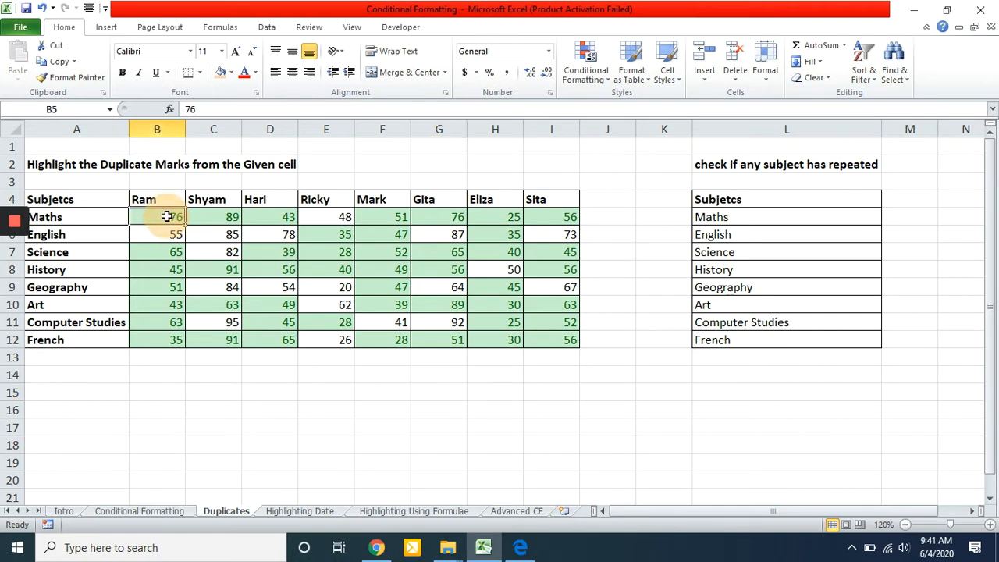
key(ctrl+shift+Right)
key(ctrl+shift+Down)
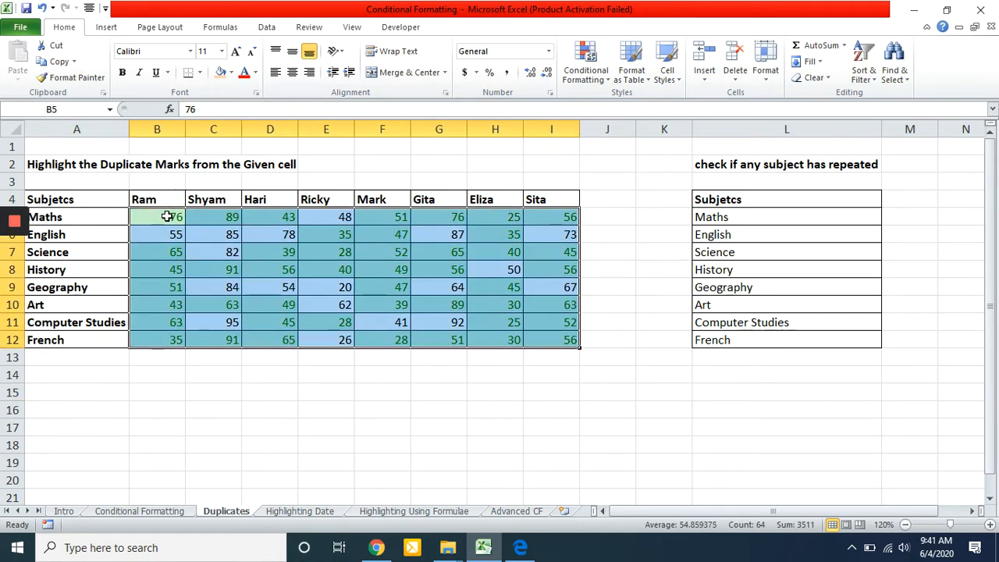
click(596, 85)
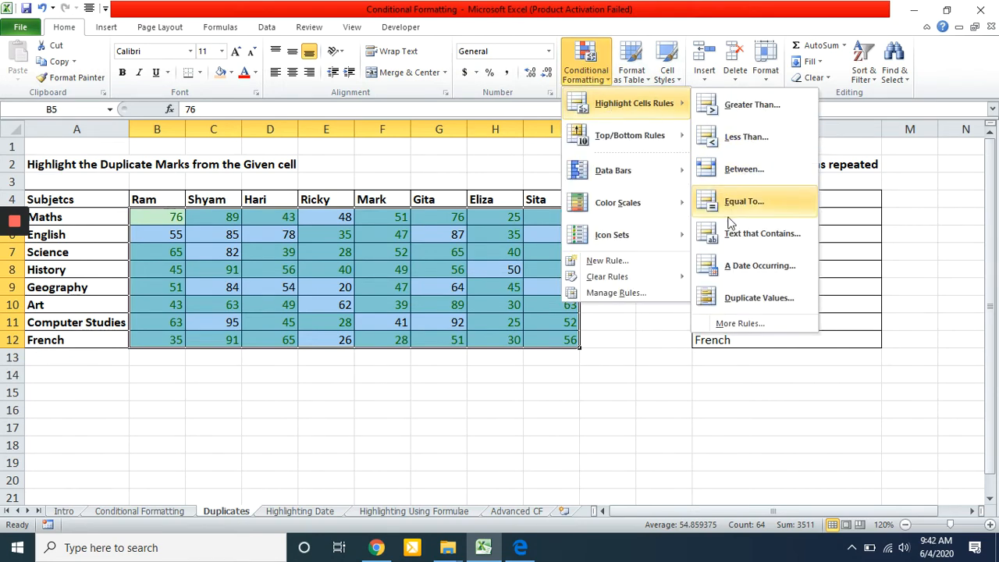
click(743, 291)
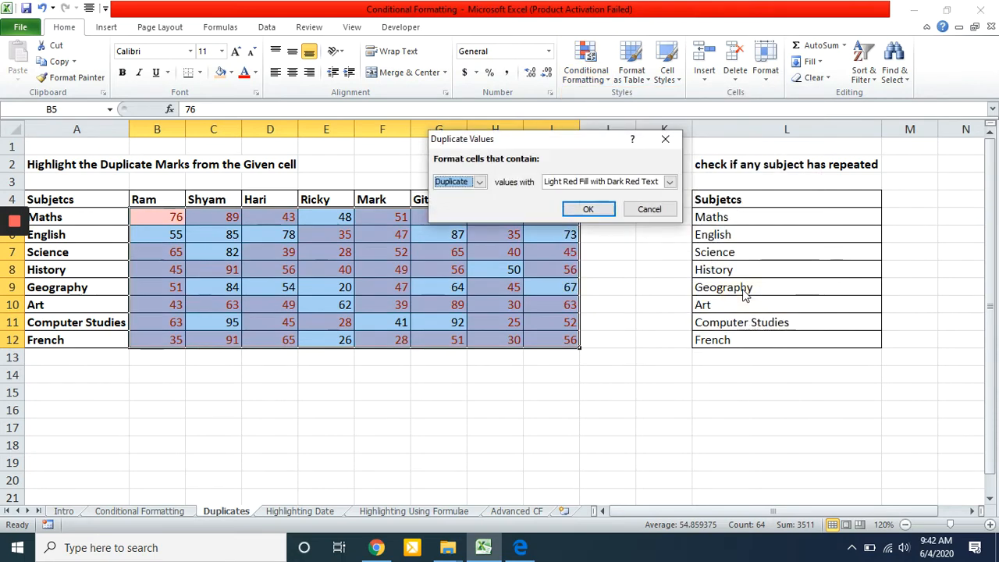
click(478, 181)
click(456, 203)
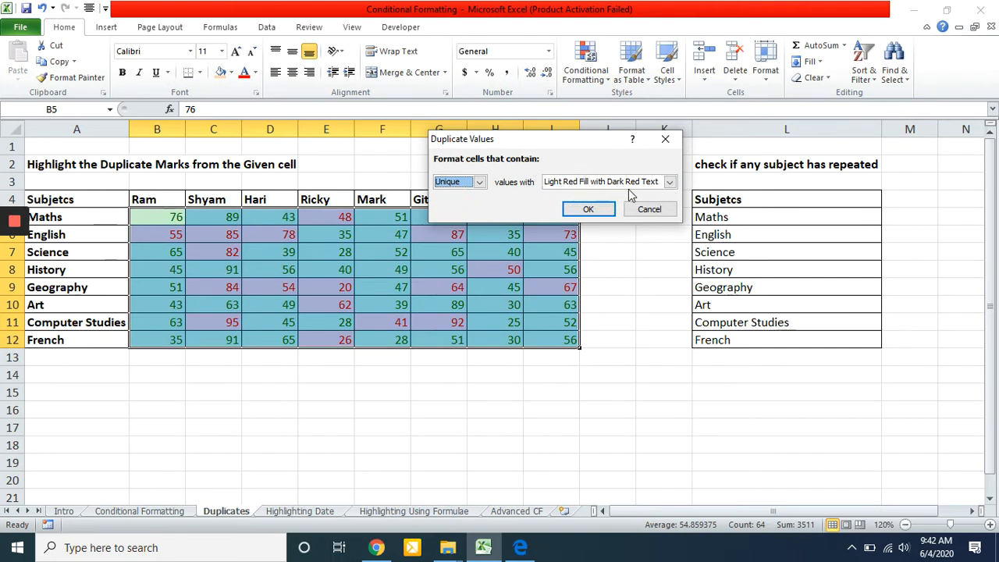
click(587, 209)
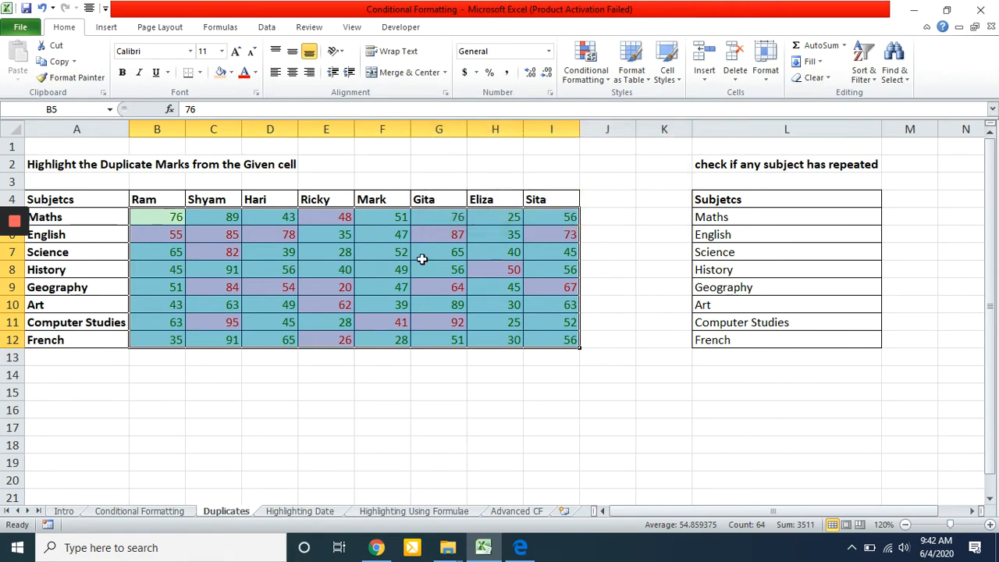
click(265, 414)
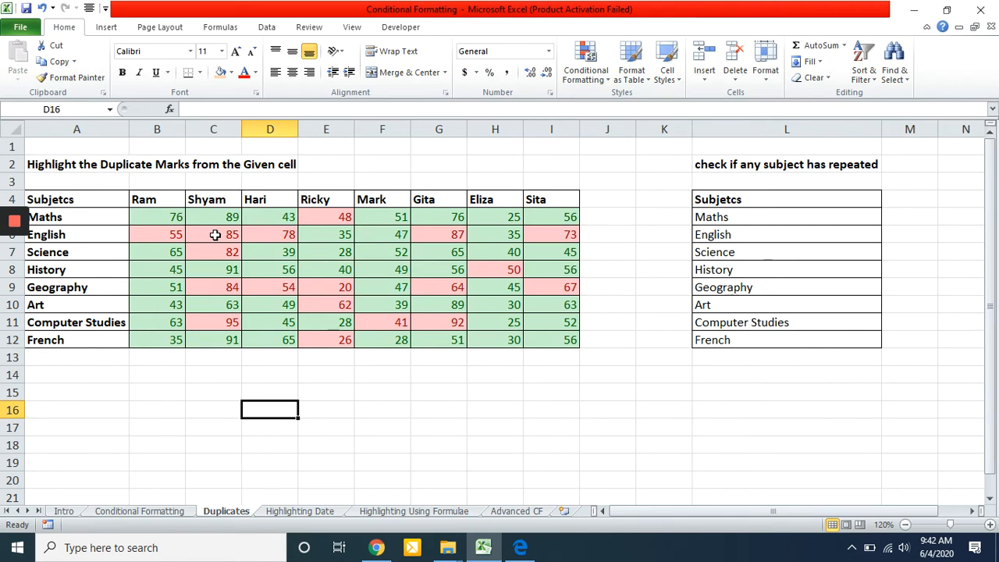
Step: Try to copy the Geography entry of the subject list in column L to the empty cell L13
click(728, 255)
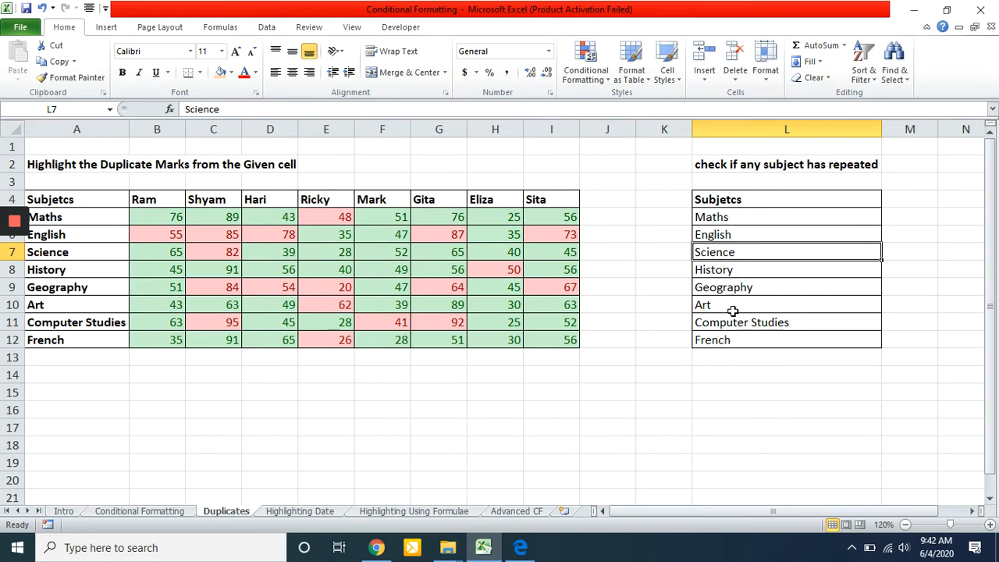
click(718, 357)
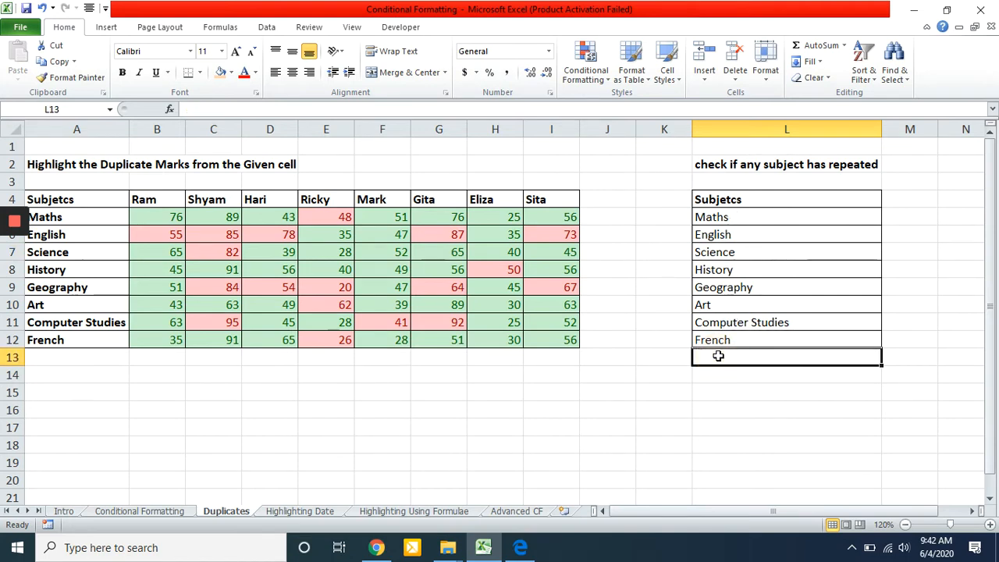
key(Up)
key(Up)
key(Up)
key(Up)
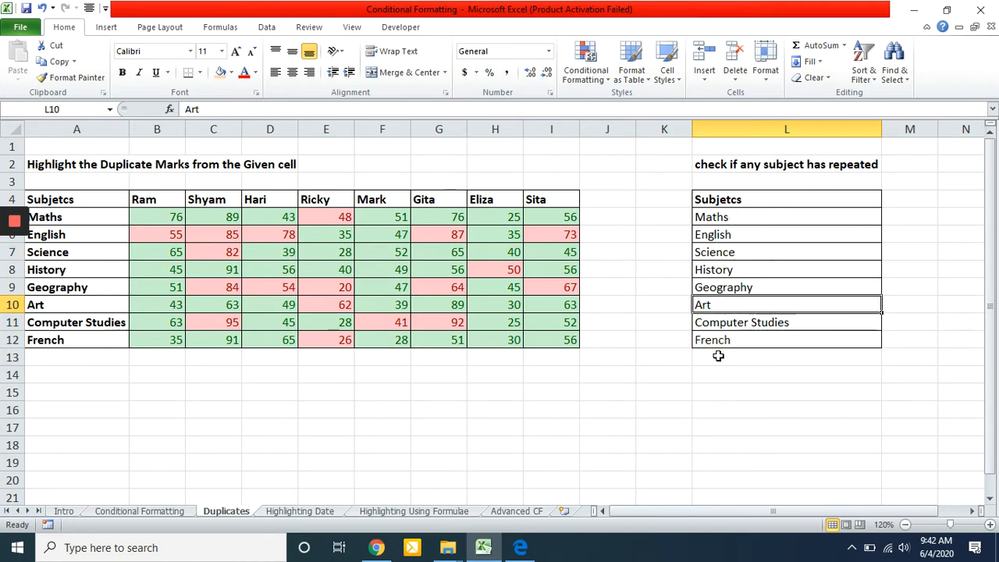
key(ctrl+c)
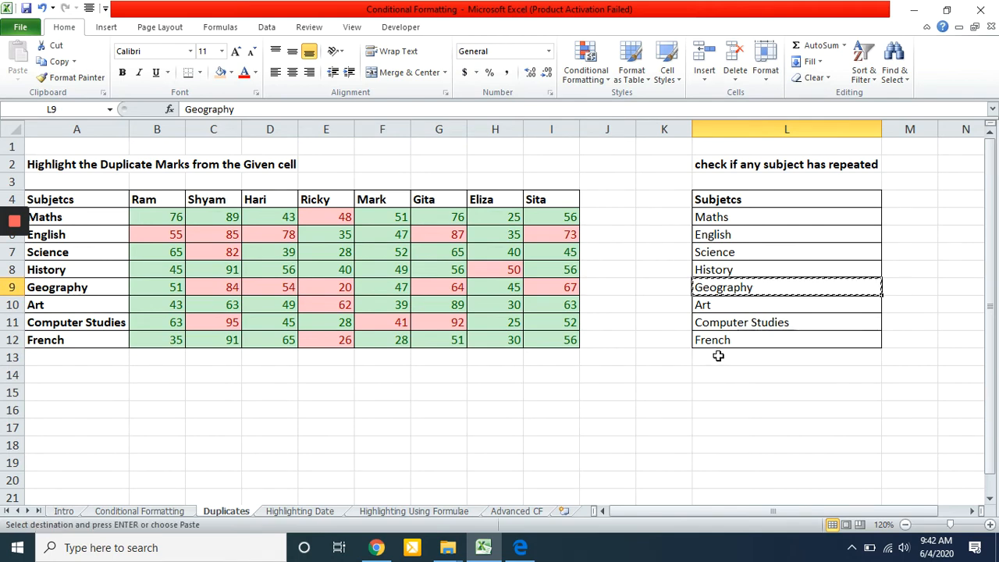
key(Down)
key(Down)
key(Down)
key(Down)
key(ctrl+b)
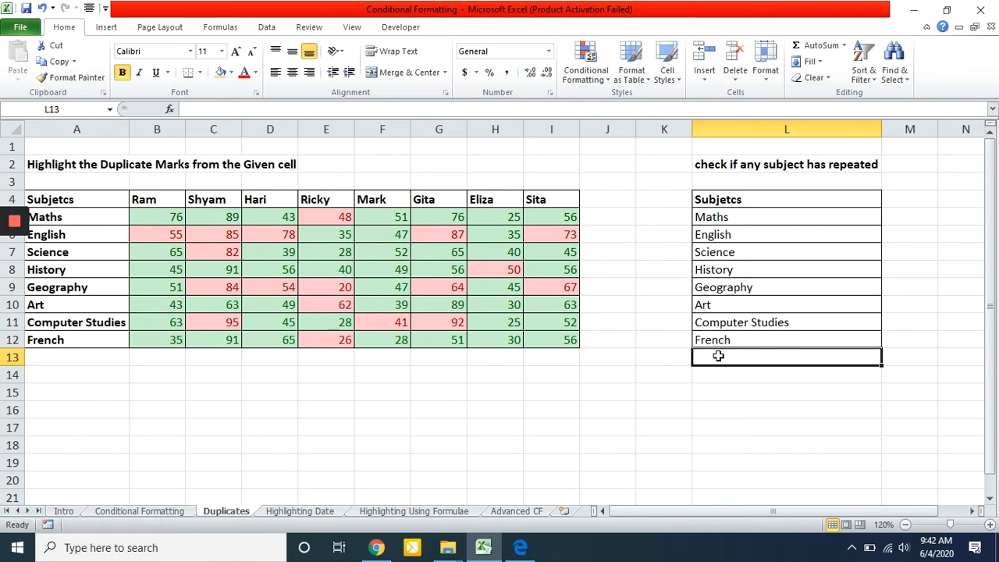
Step: Copy Geography from L9 and paste it below French in L13 as a repeated subject
key(Up)
key(Up)
key(Up)
key(Up)
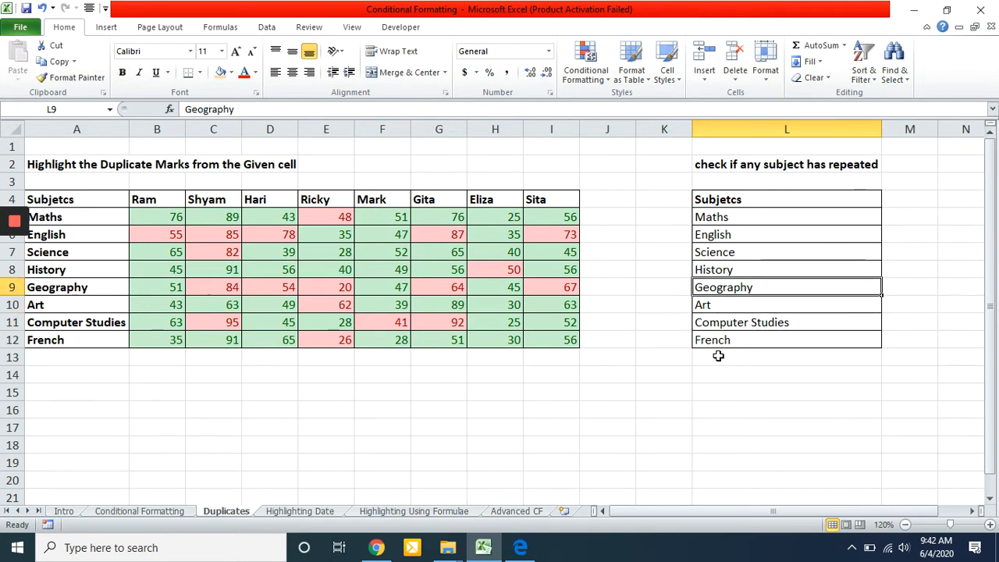
key(ctrl+c)
key(Down)
click(718, 356)
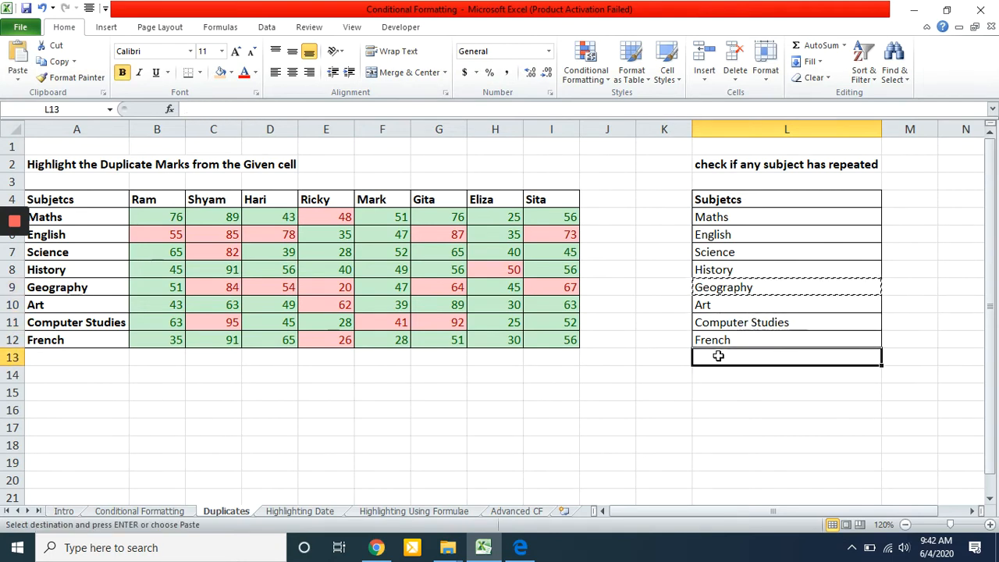
key(ctrl+v)
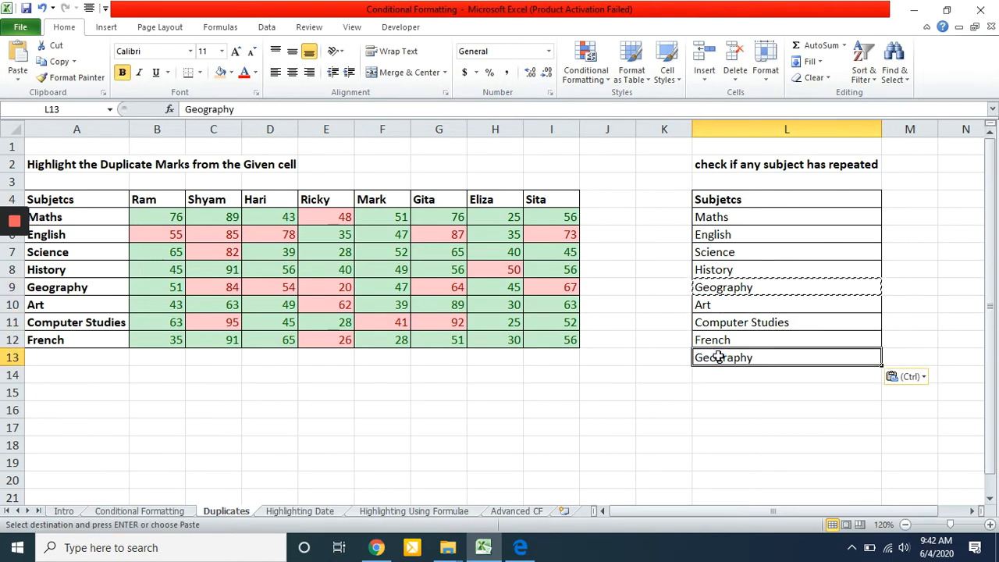
key(Up)
key(Up)
key(Up)
key(Up)
key(Up)
key(Up)
key(Up)
key(ctrl+c)
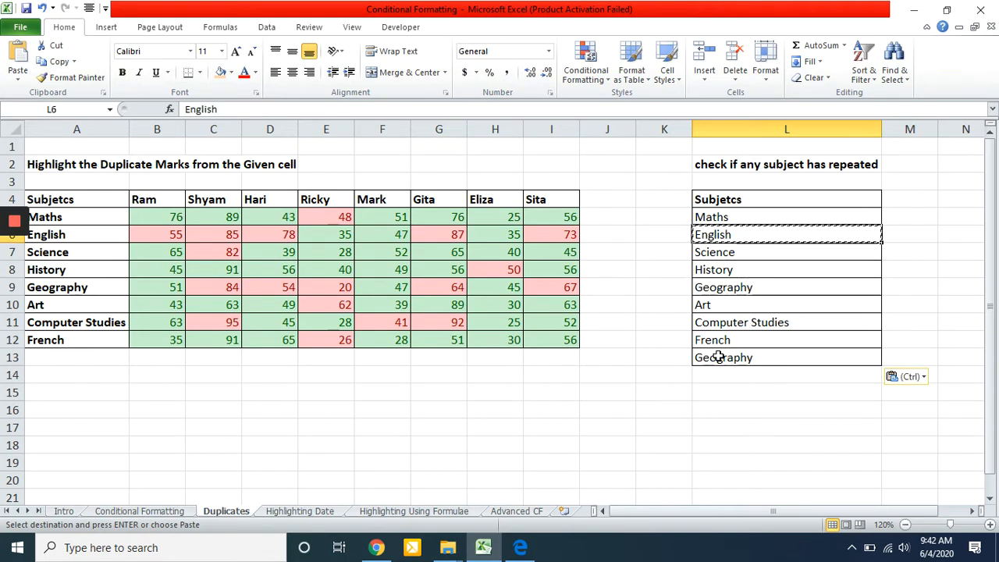
key(Down)
key(Down)
key(Down)
key(Down)
key(Down)
key(Down)
key(Down)
key(Down)
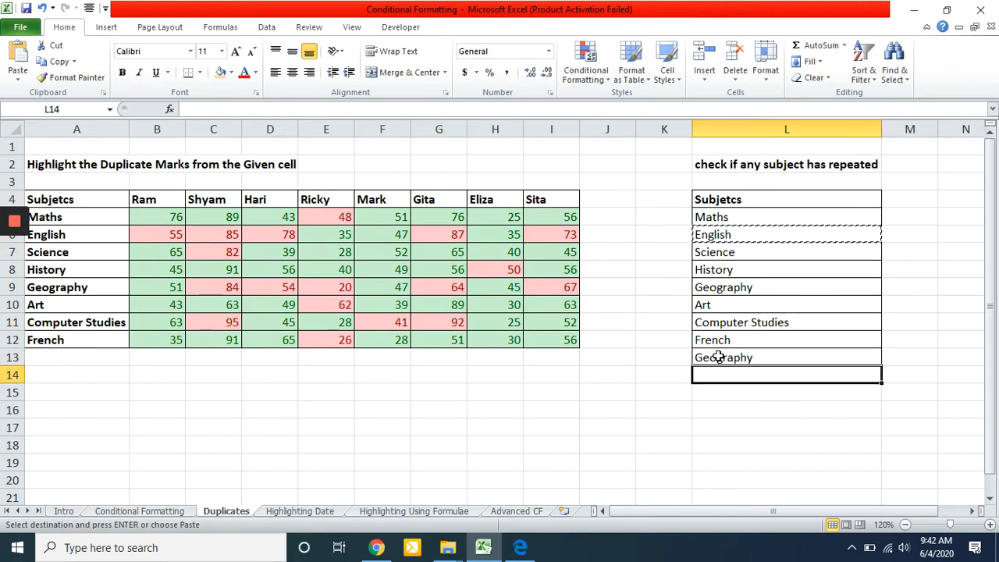
key(Escape)
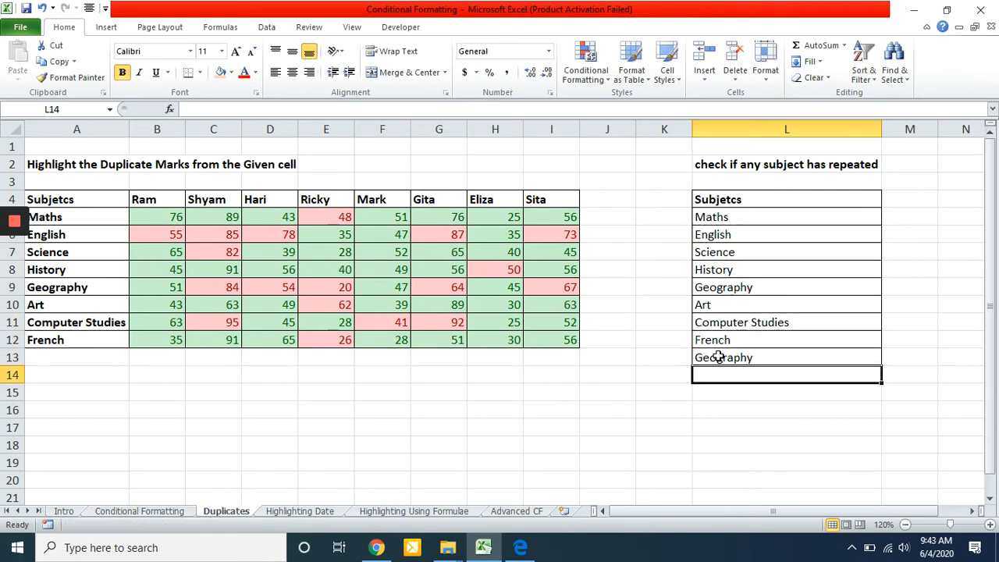
Step: Copy English from L6 and paste it below Geography in L14 as a second repeated subject
key(Up)
key(Up)
key(Up)
key(Up)
key(Up)
key(Up)
key(Up)
key(Up)
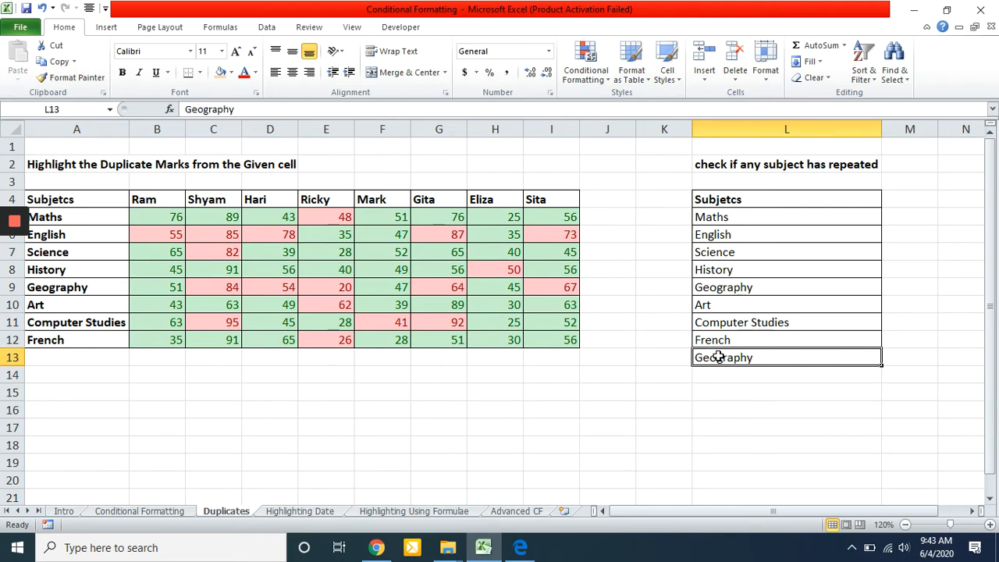
key(ctrl+c)
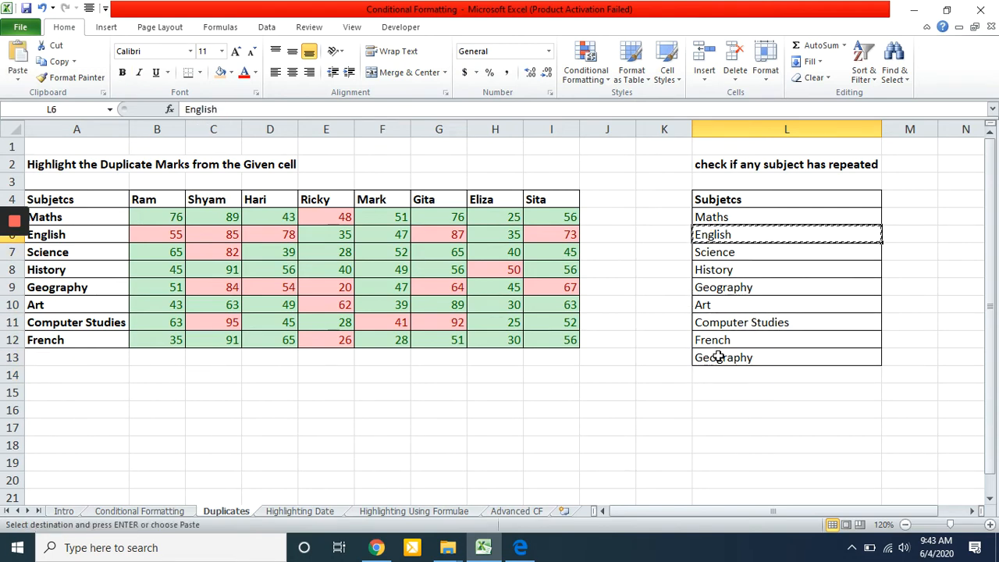
key(Down)
key(Down)
key(Down)
key(Down)
key(Down)
key(Down)
key(Down)
key(Down)
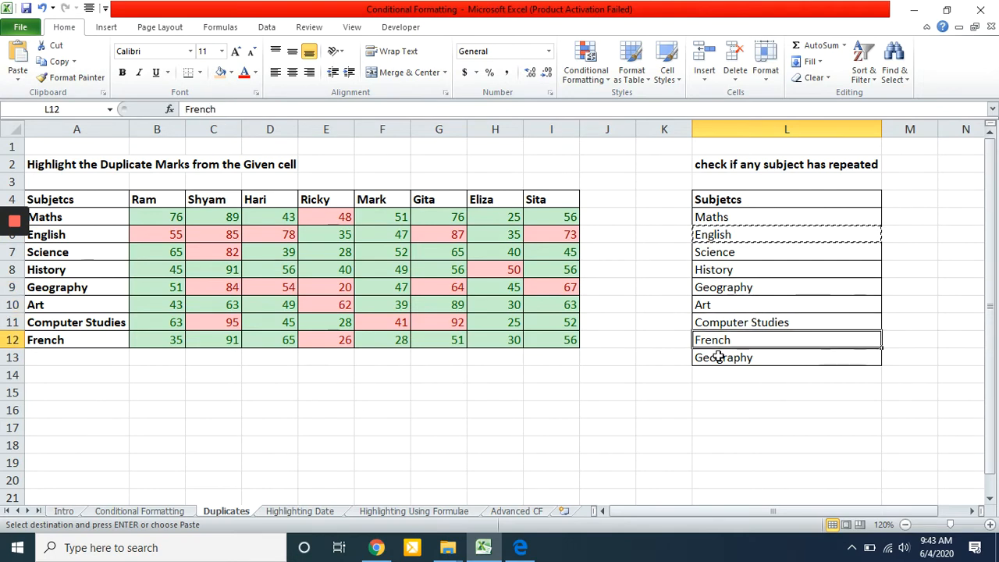
key(ctrl+v)
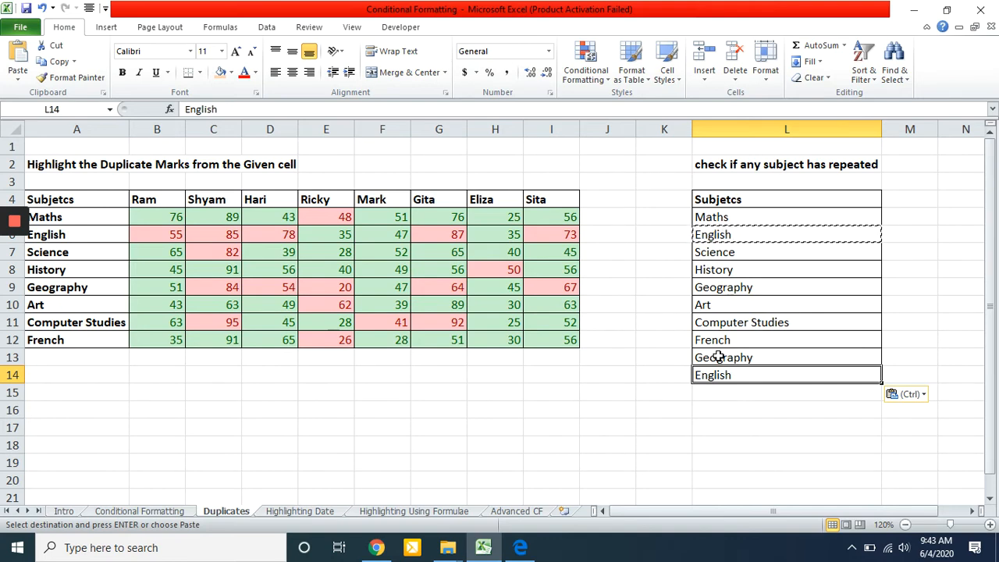
Step: End the copy mode and select all subject entries in L5:L14, without the header
click(718, 357)
key(Up)
key(Up)
key(Up)
key(Up)
key(Up)
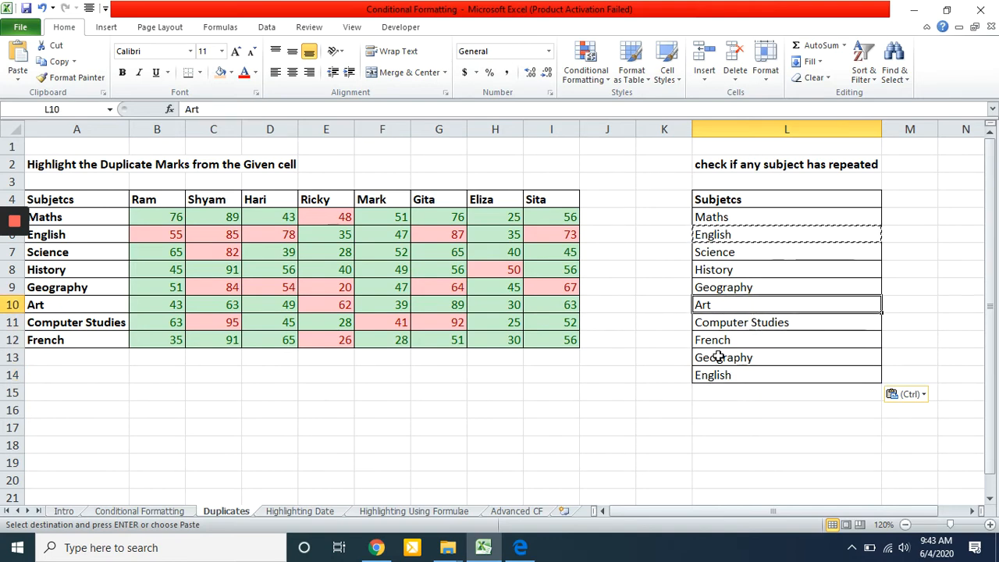
key(Escape)
key(Up)
key(Up)
key(Up)
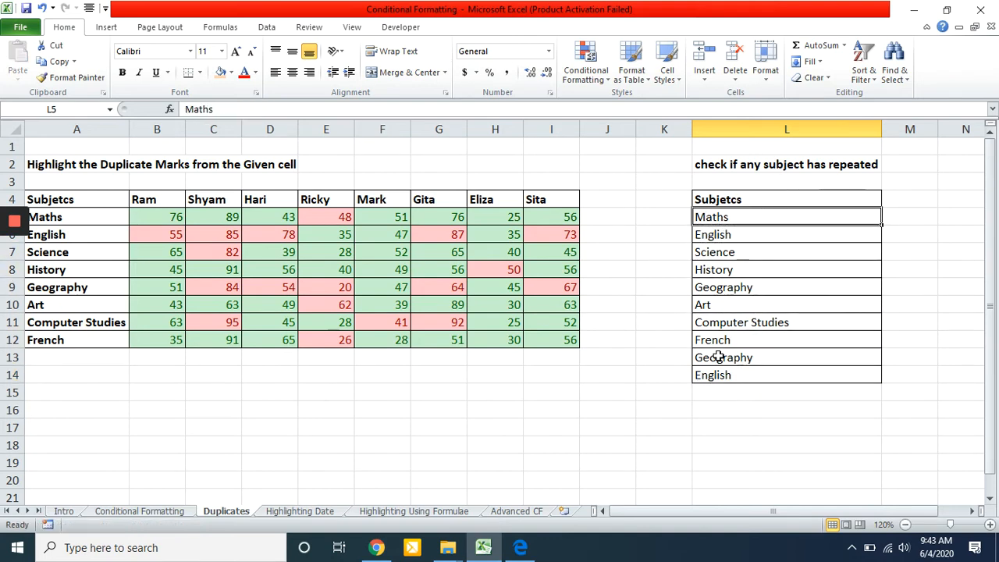
key(ctrl+shift+Down)
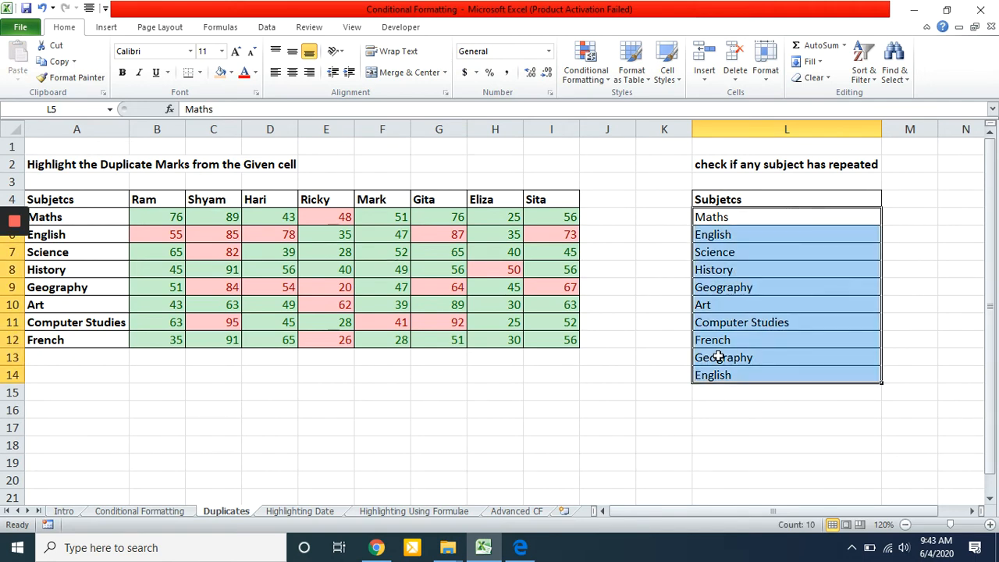
Step: Highlight Duplicate values in the selected subjects with Yellow Fill with Dark Yellow Text, and deselect the list
click(591, 80)
mouse_move(619, 98)
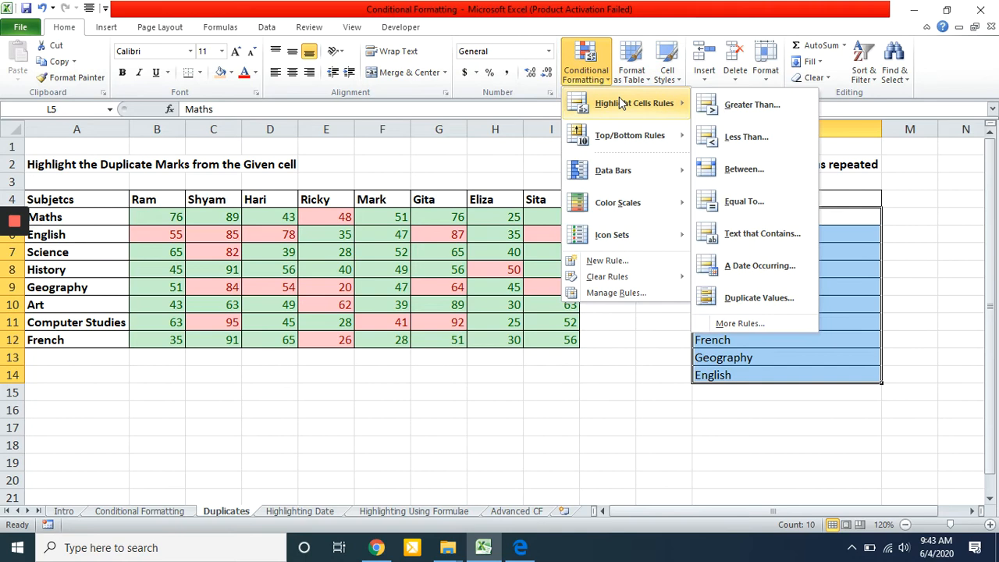
click(748, 299)
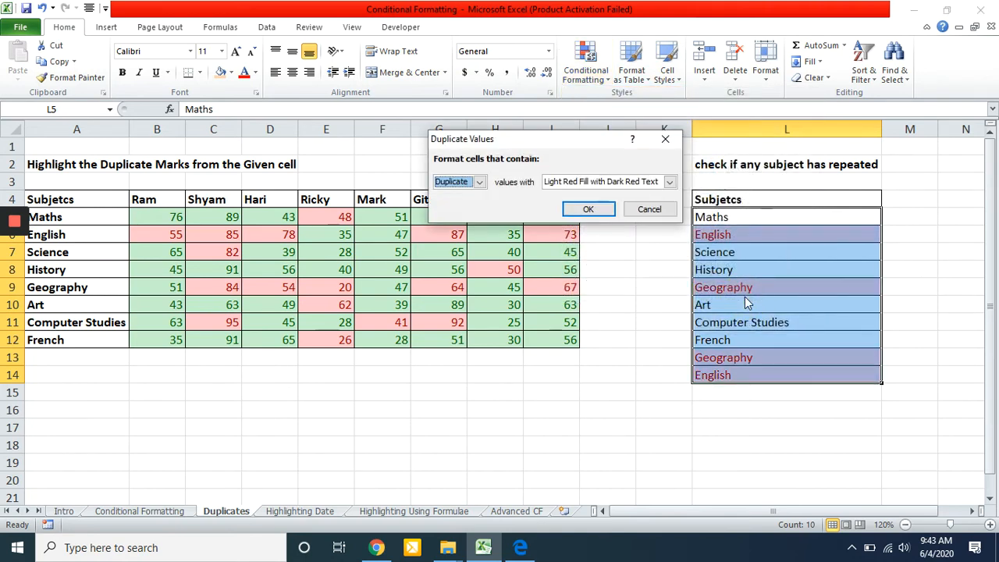
click(480, 182)
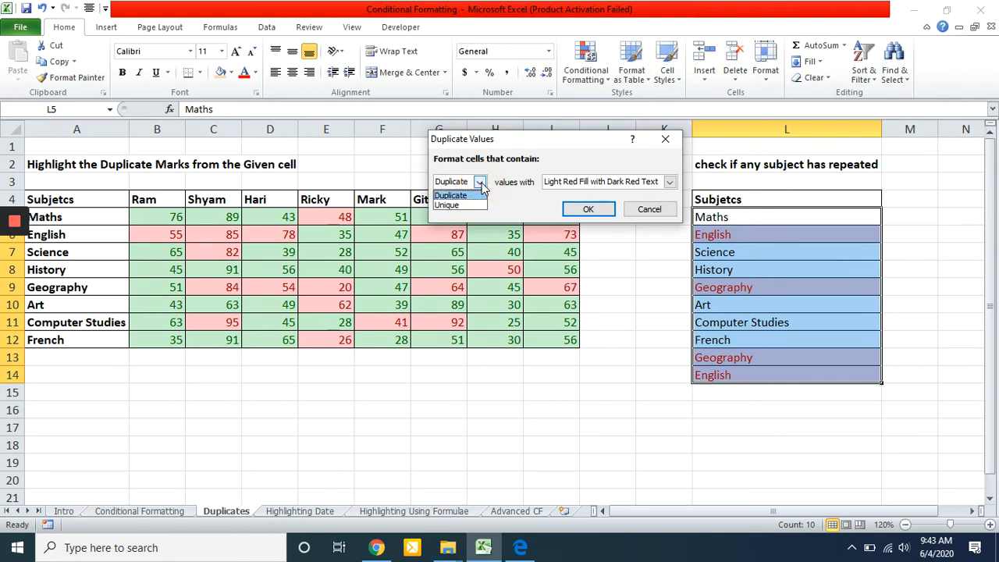
click(458, 196)
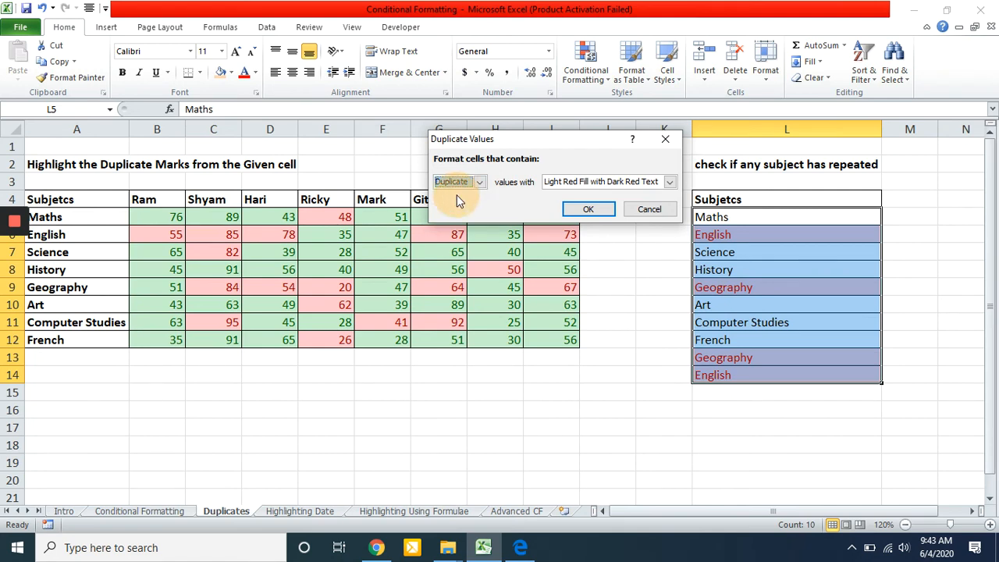
click(600, 181)
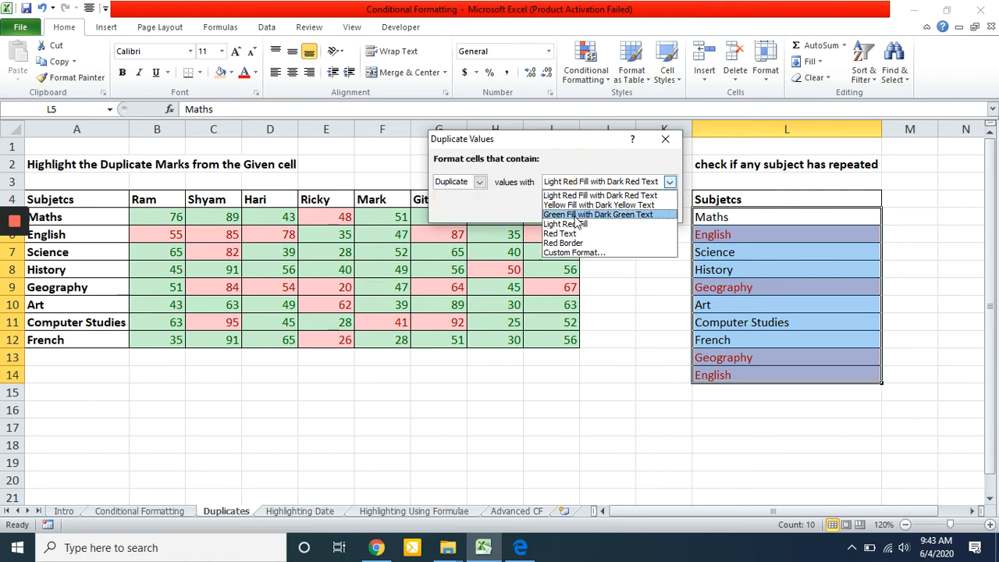
click(579, 206)
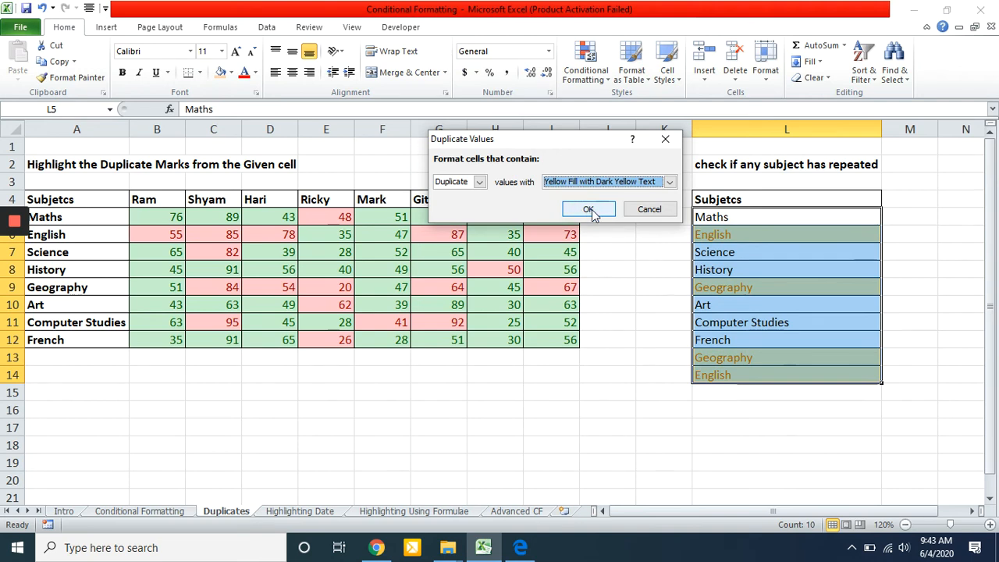
click(590, 211)
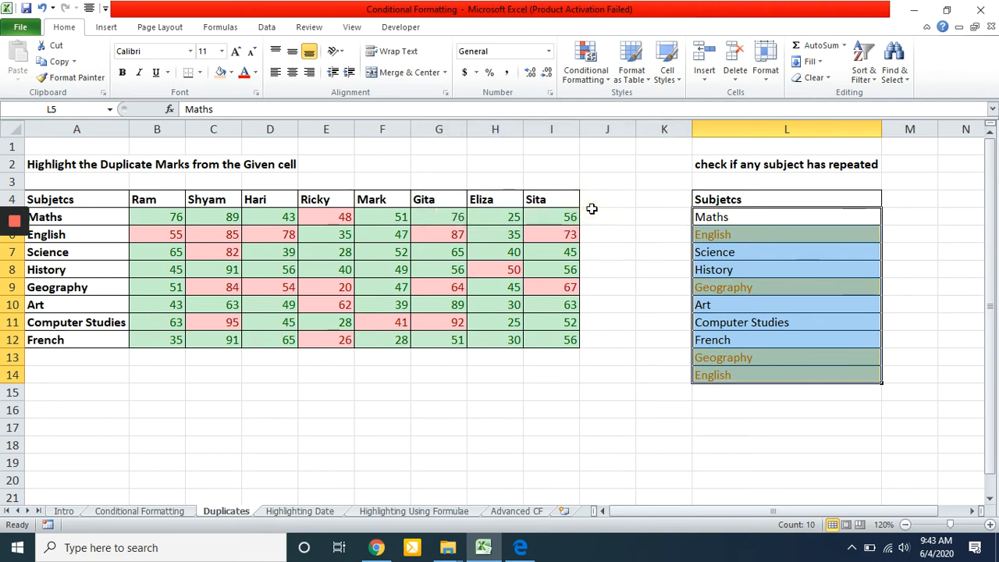
click(637, 246)
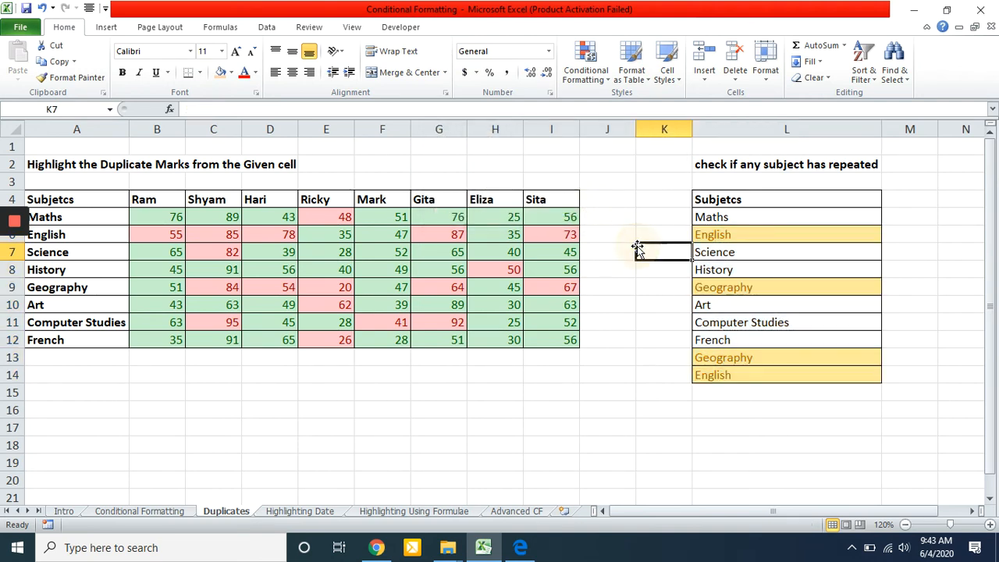